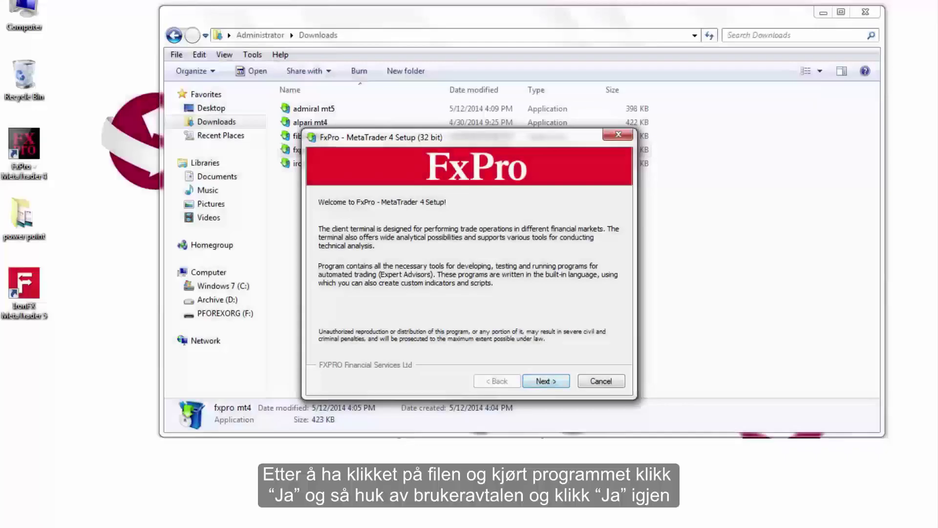
Accept the FxPro MetaTrader 4 licence agreement and continue to the folder page.
key(Return)
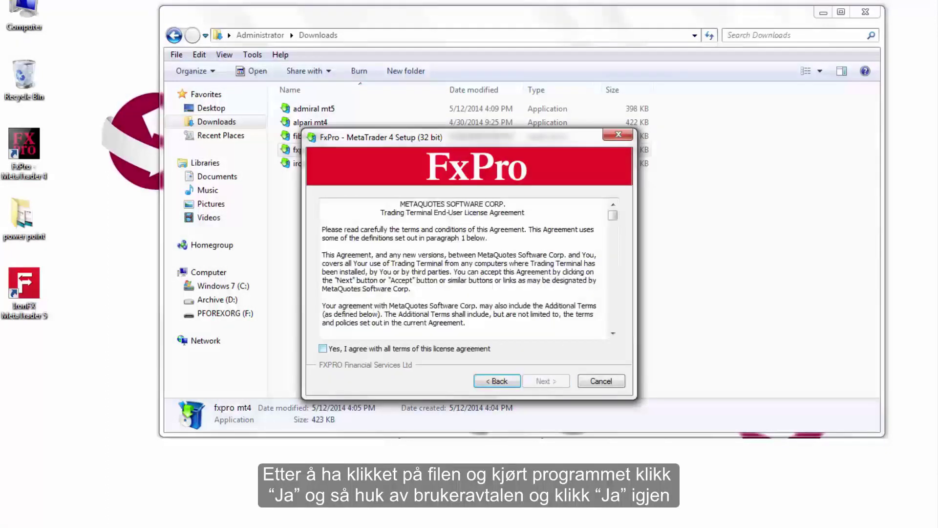
key(space)
key(Return)
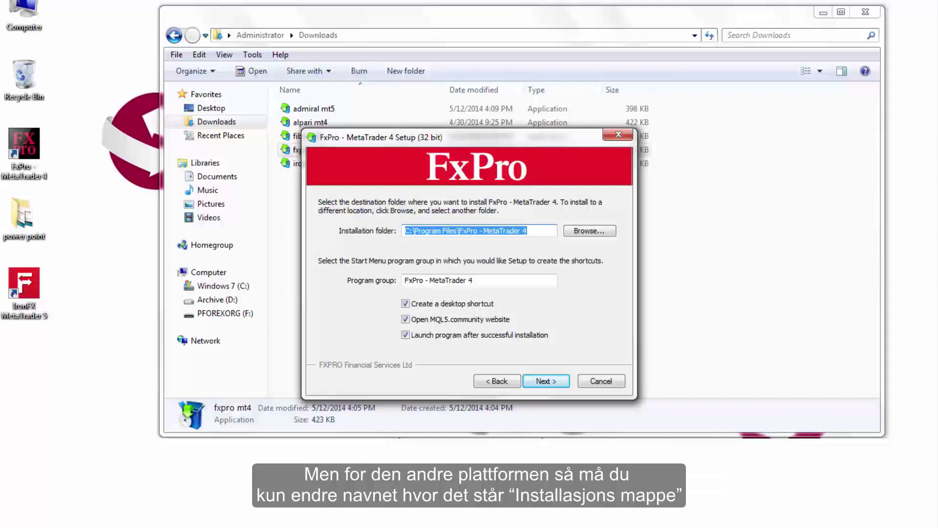
Set the installation folder to C:\Program Files\FxPro - MetaTrader 41 and start installing.
click(520, 230)
text(1)
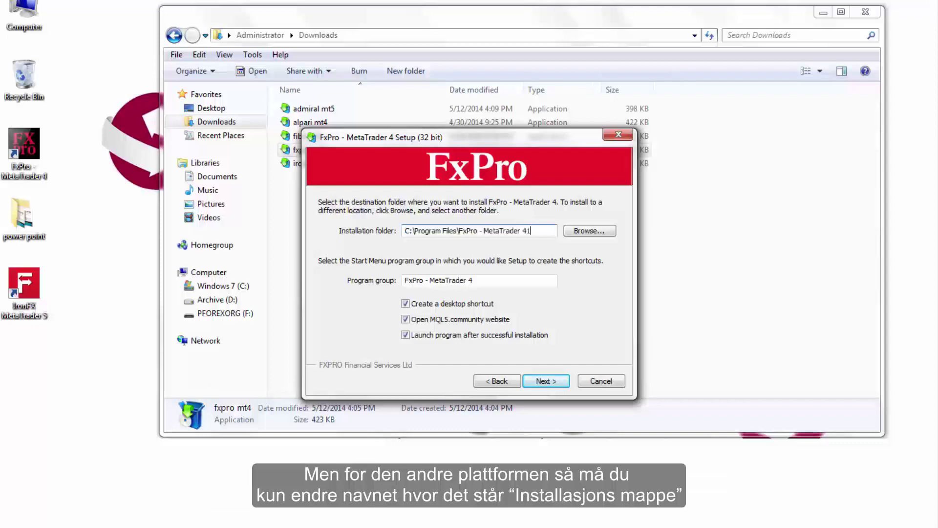
key(Return)
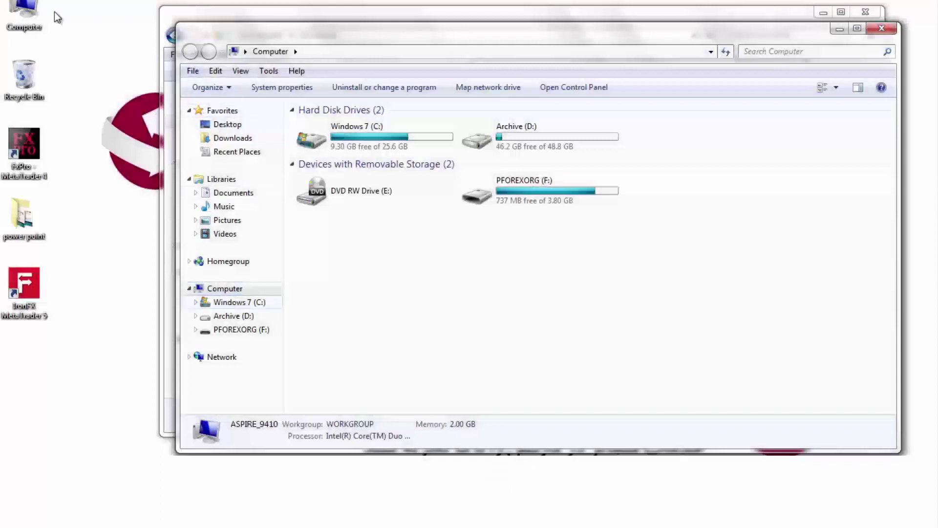
Go to C:\Program Files\FxPro - MetaTrader 4\config to list its .srv server files.
click(230, 303)
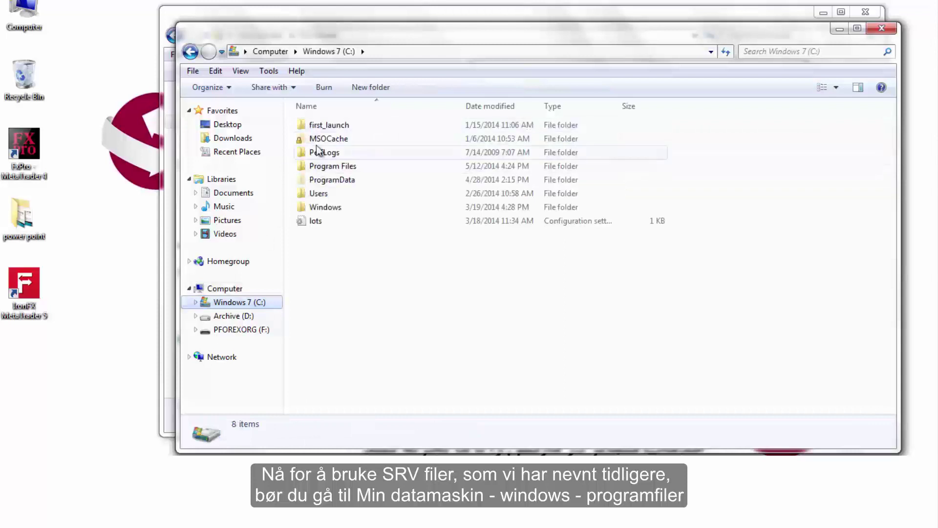
click(321, 167)
double_click(320, 167)
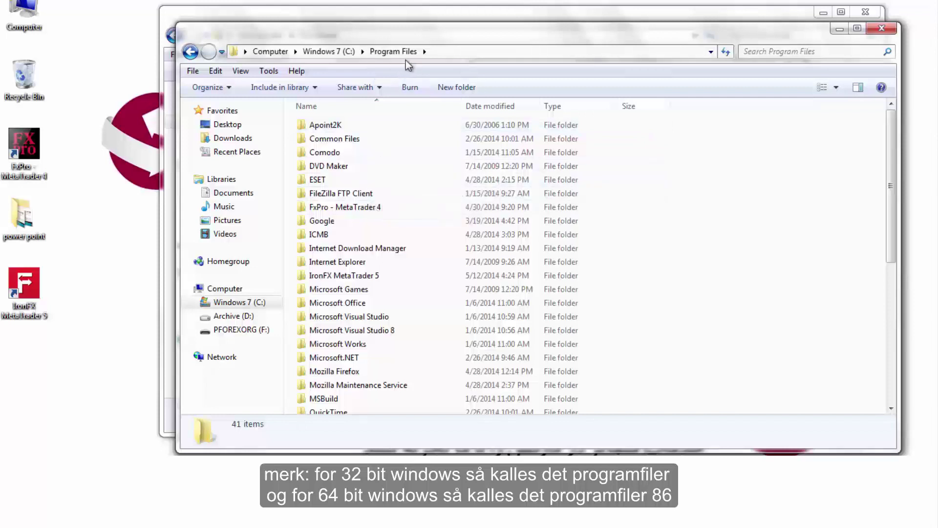
mouse_move(367, 211)
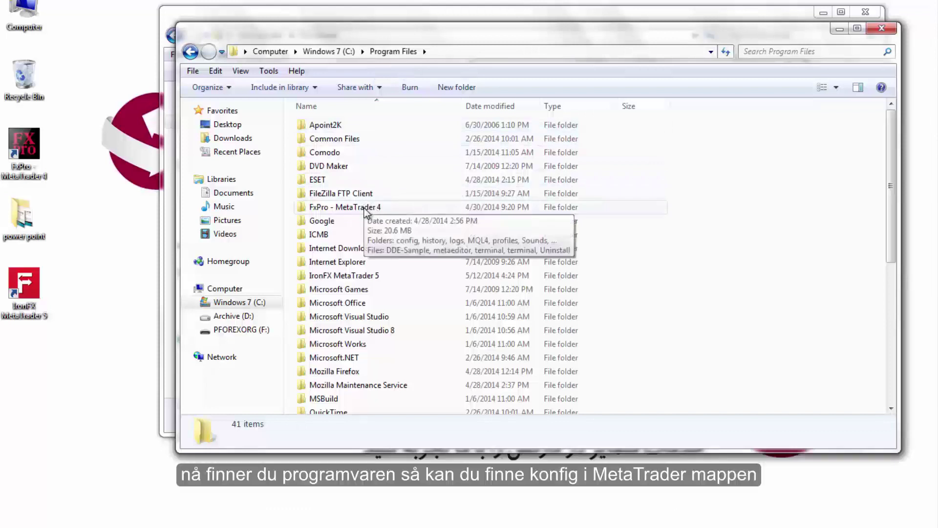
double_click(366, 210)
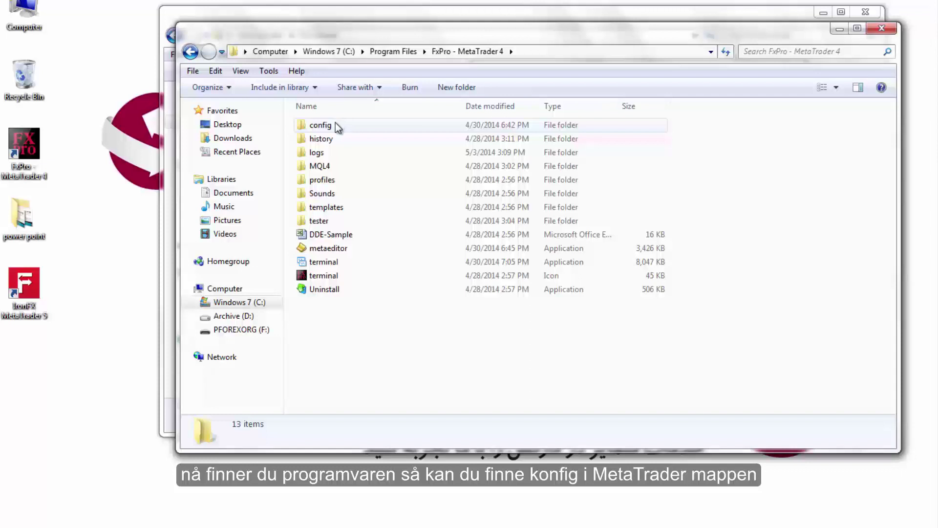
double_click(332, 126)
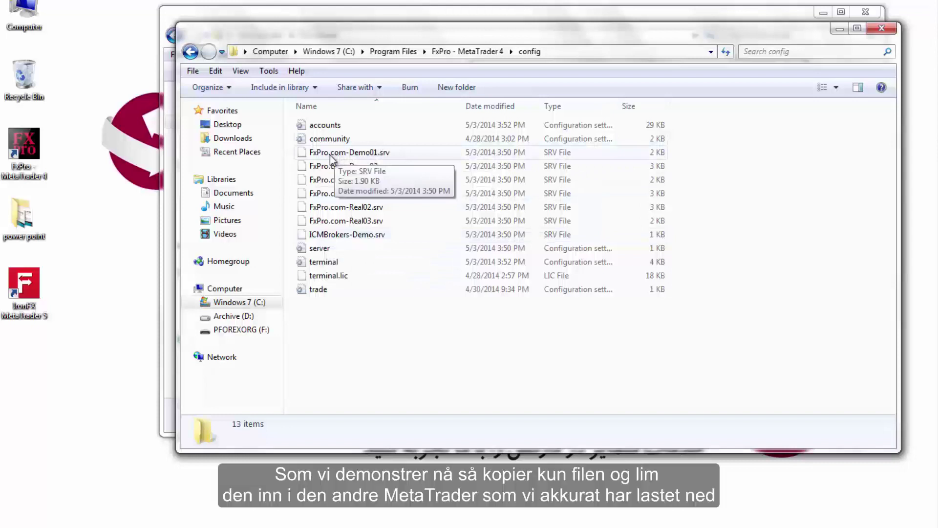
Copy FxPro.com-Demo01.srv, then open the FxPro - MetaTrader 41 config folder.
right_click(357, 154)
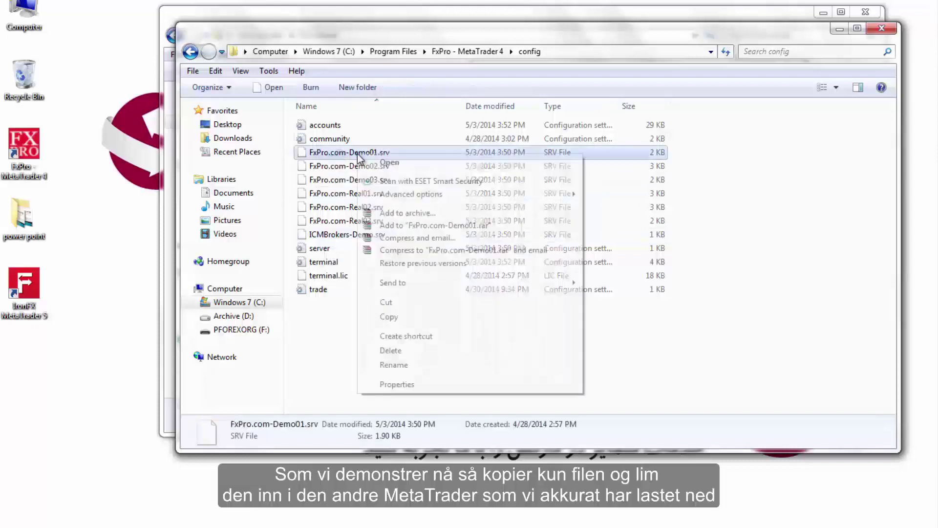
click(389, 317)
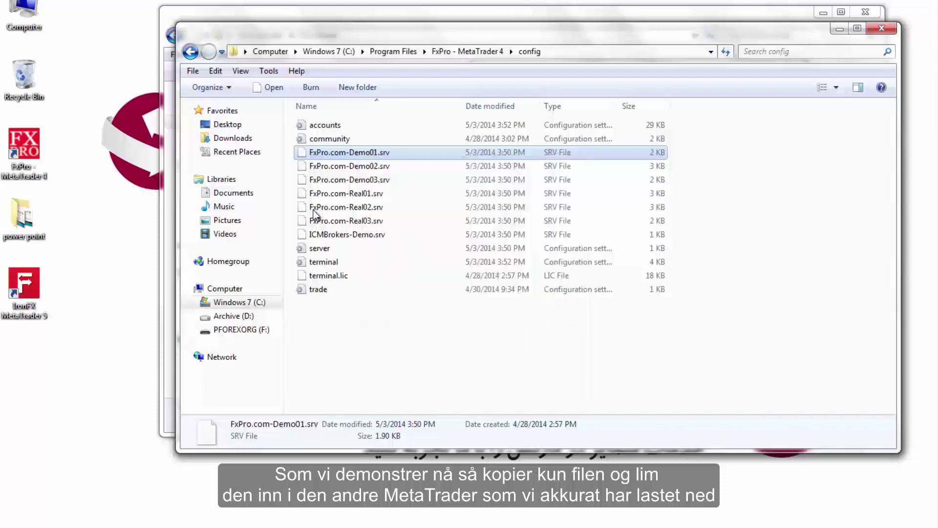
click(191, 53)
click(344, 226)
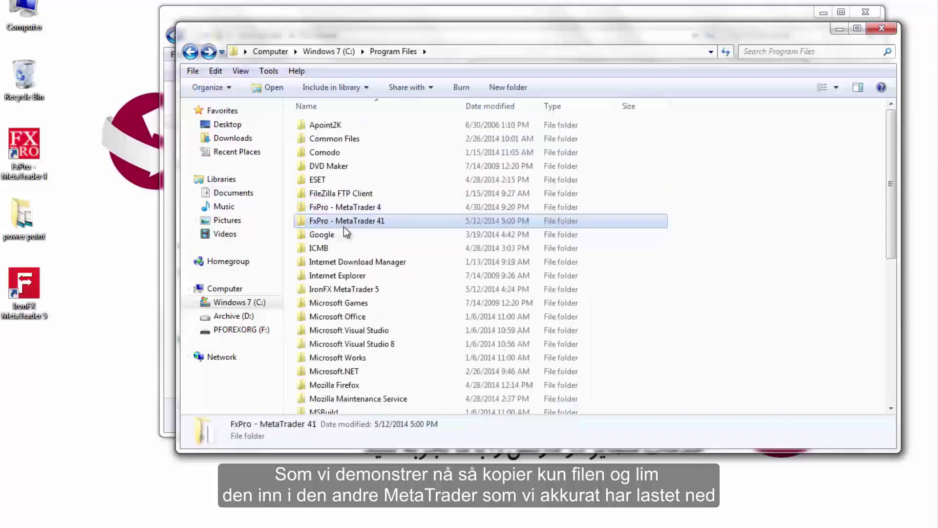
double_click(344, 227)
double_click(324, 125)
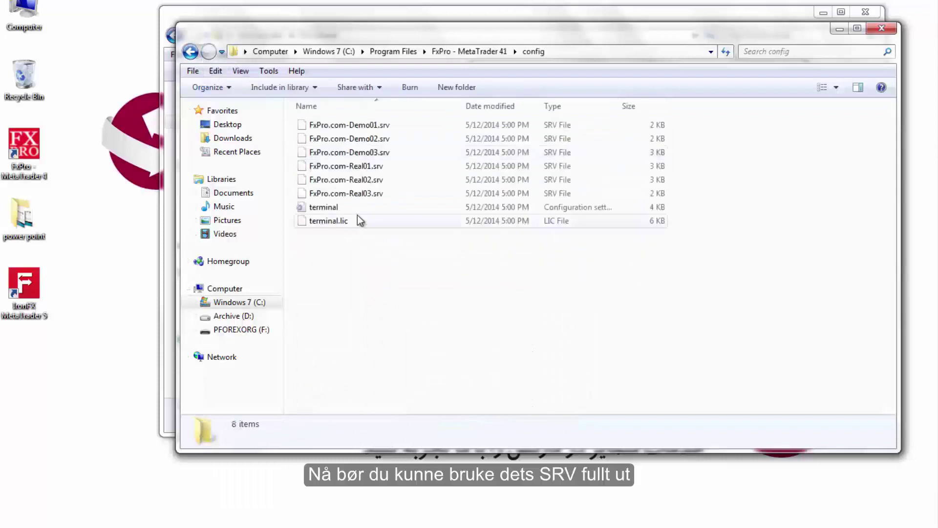
Copy the ICMBrokers-Demo.srv server file.
right_click(368, 266)
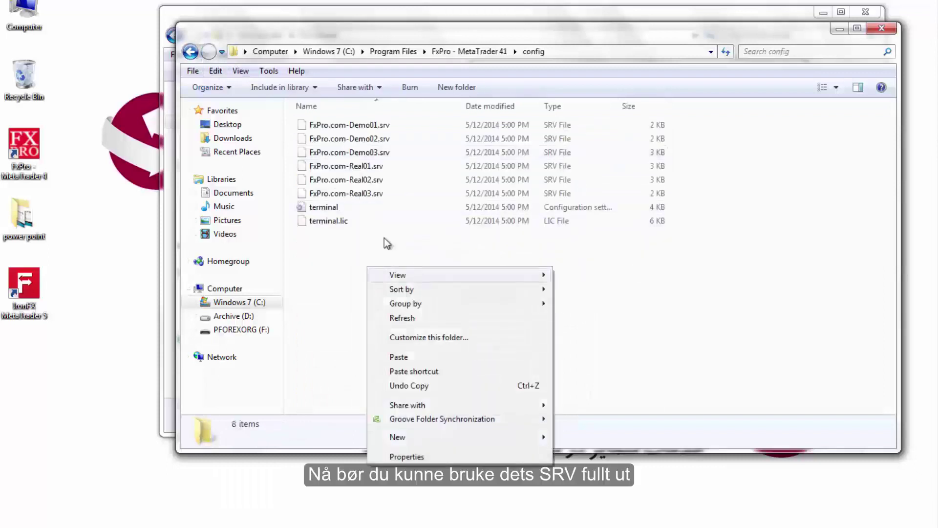
click(324, 234)
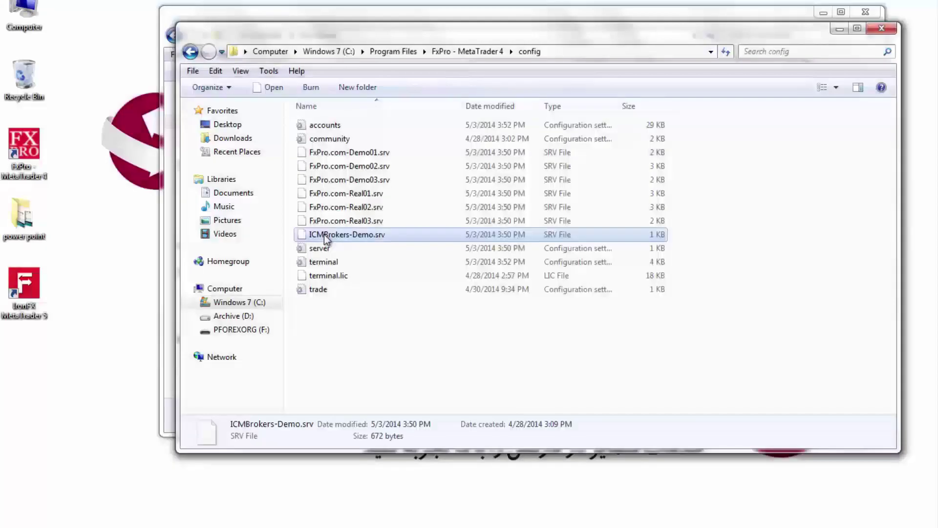
right_click(324, 234)
click(354, 397)
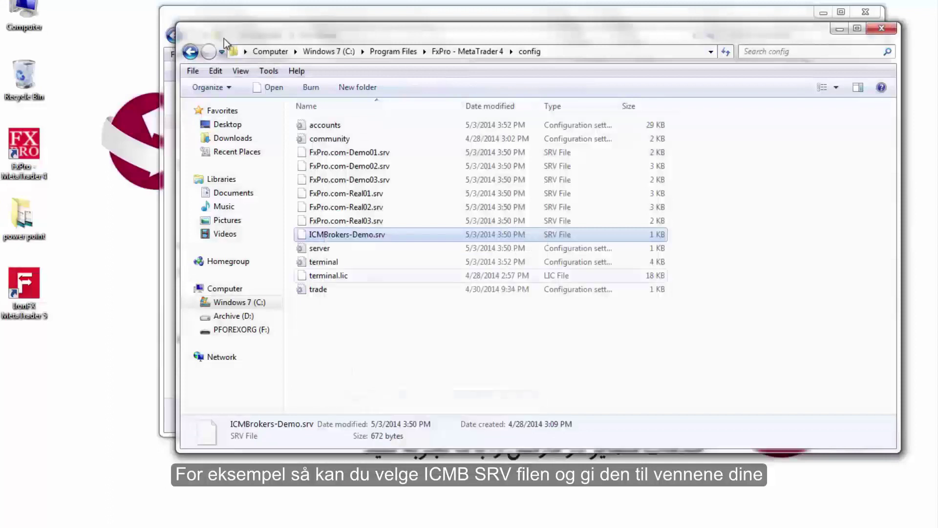
Go back to Program Files and paste ICMBrokers-Demo.srv into FxPro - MetaTrader 41\config.
click(190, 51)
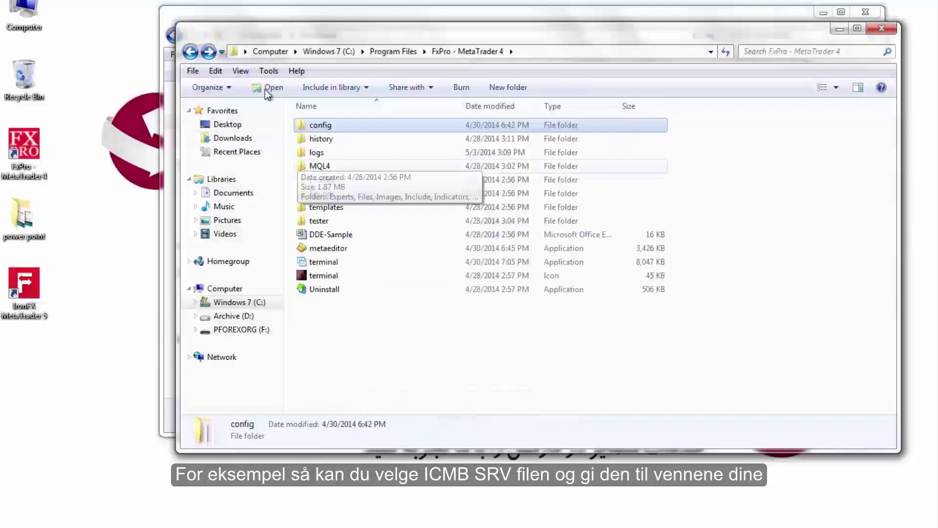
click(190, 51)
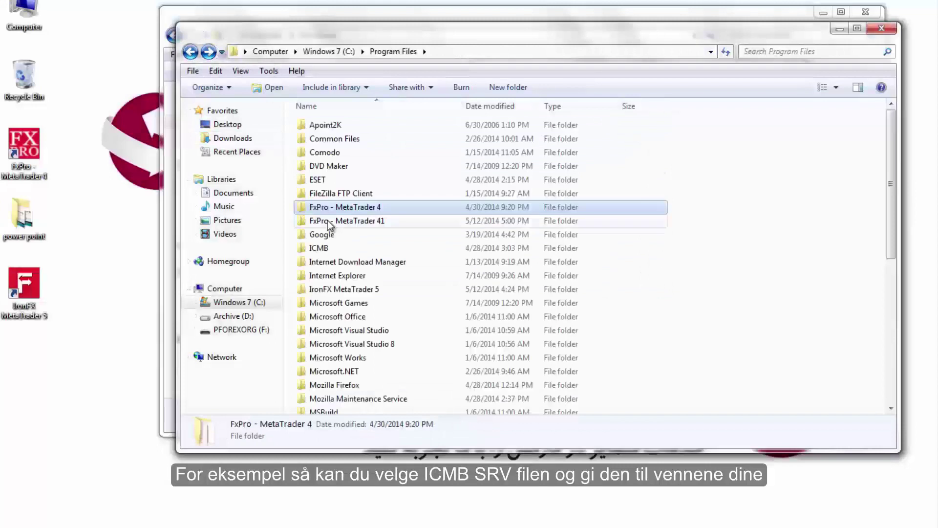
click(329, 222)
double_click(329, 222)
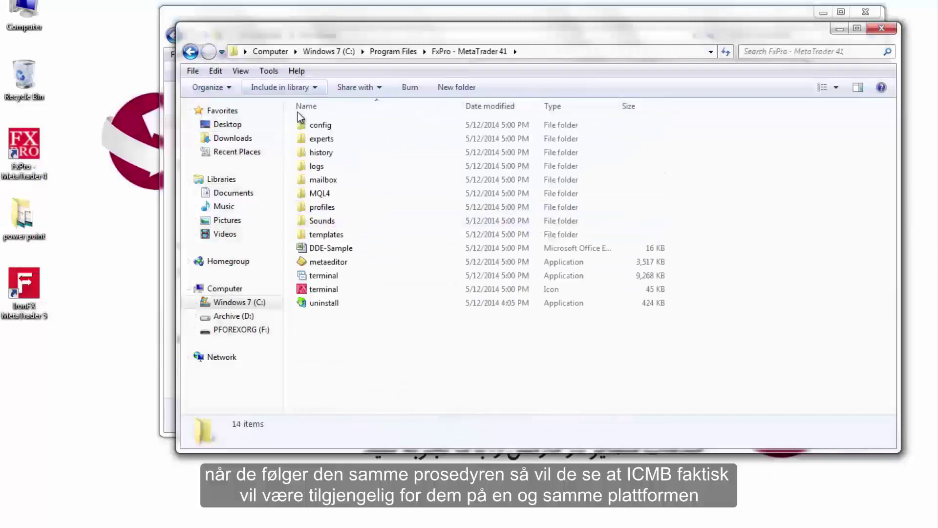
double_click(315, 125)
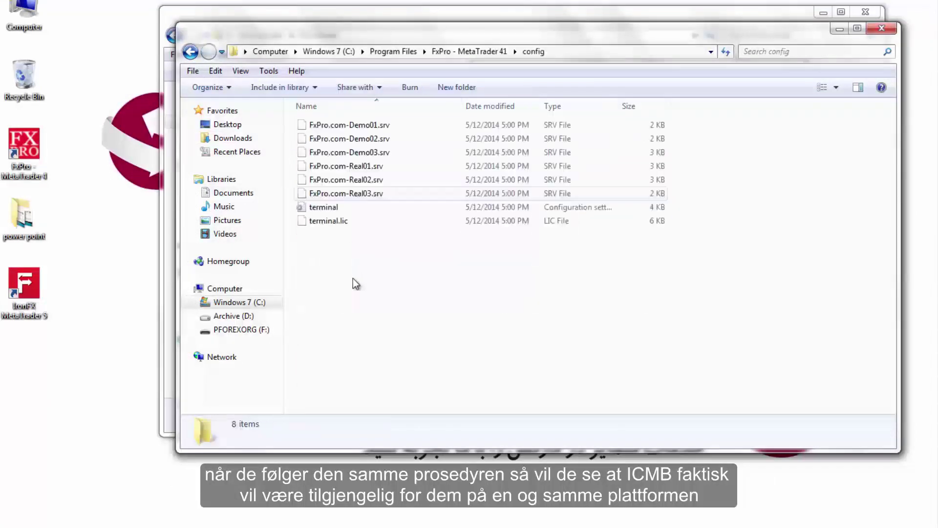
right_click(357, 247)
click(390, 339)
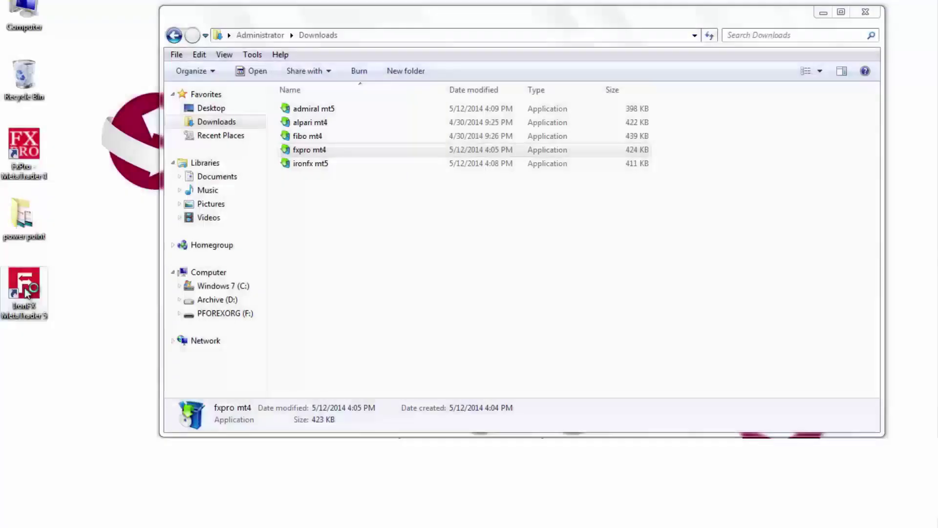
right_click(27, 292)
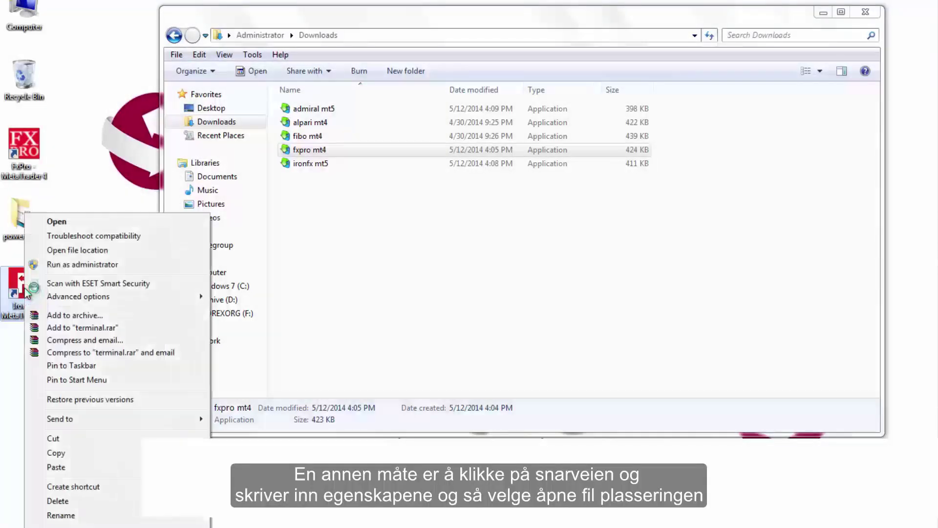
key(r)
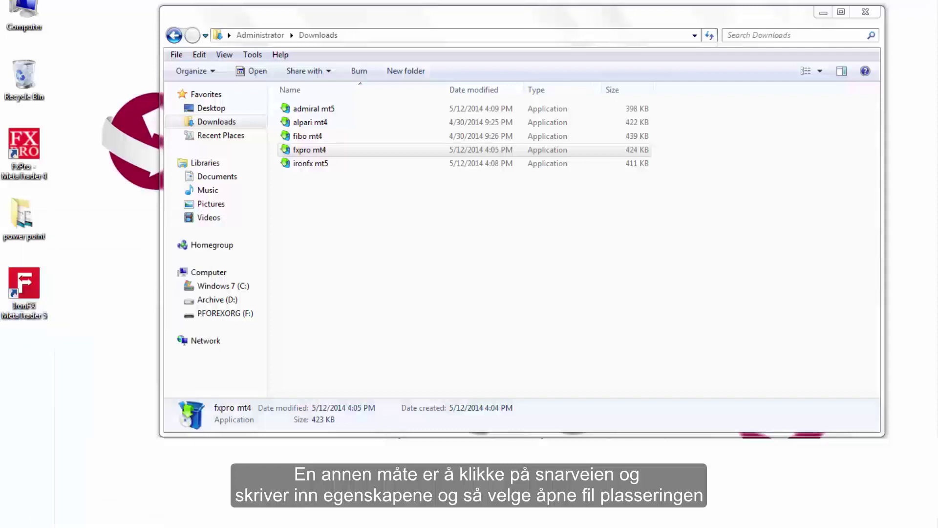
click(84, 436)
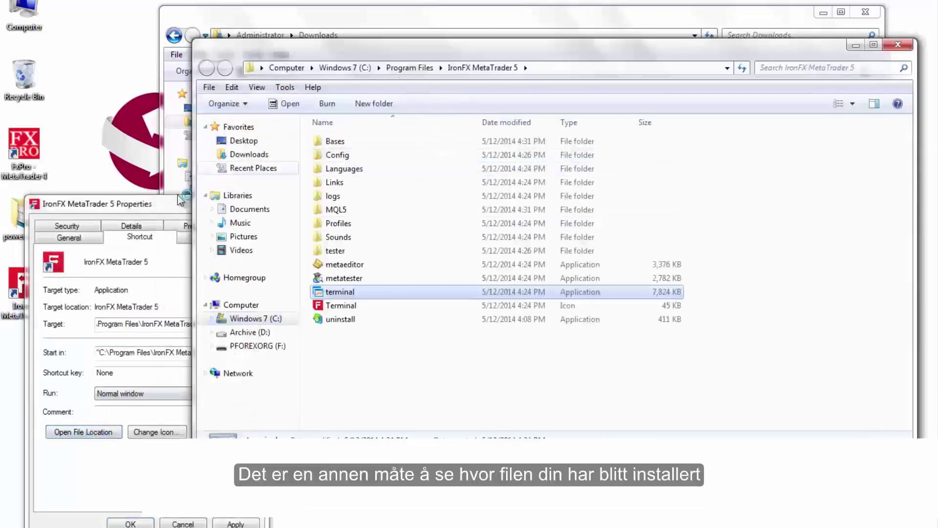
click(143, 206)
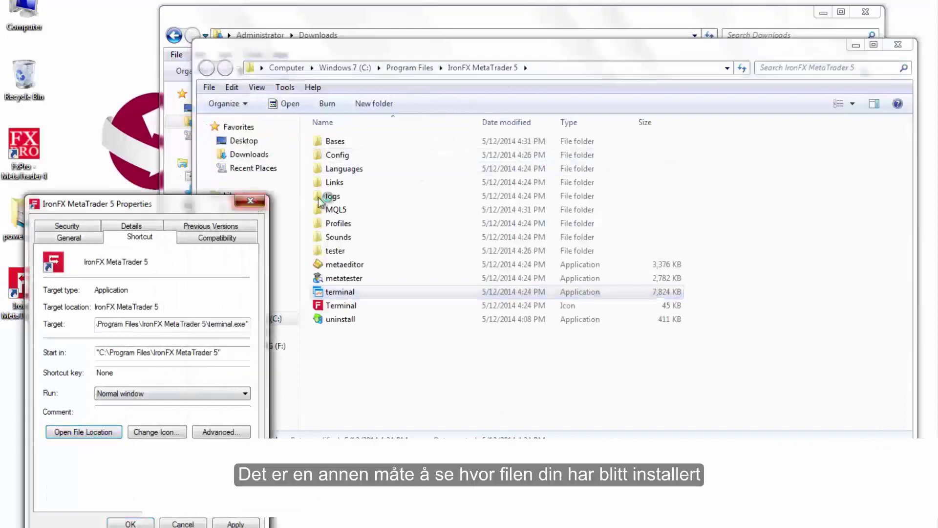
key(Escape)
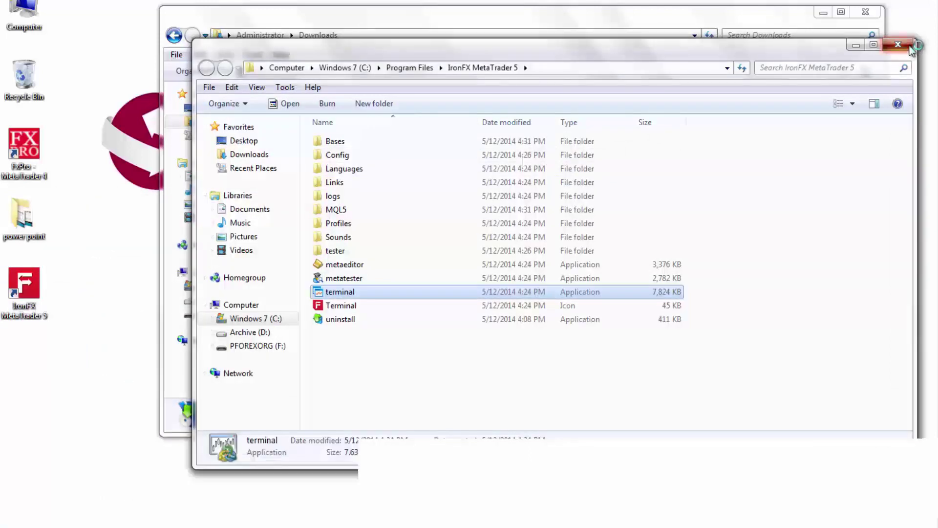
click(909, 46)
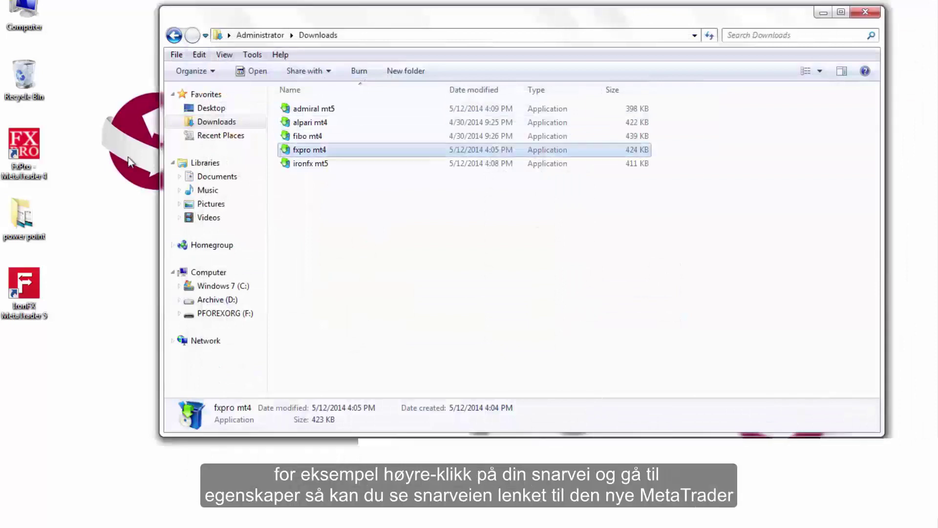
Remove the '1' from the shortcut's Target and Start in paths and apply the change.
right_click(34, 155)
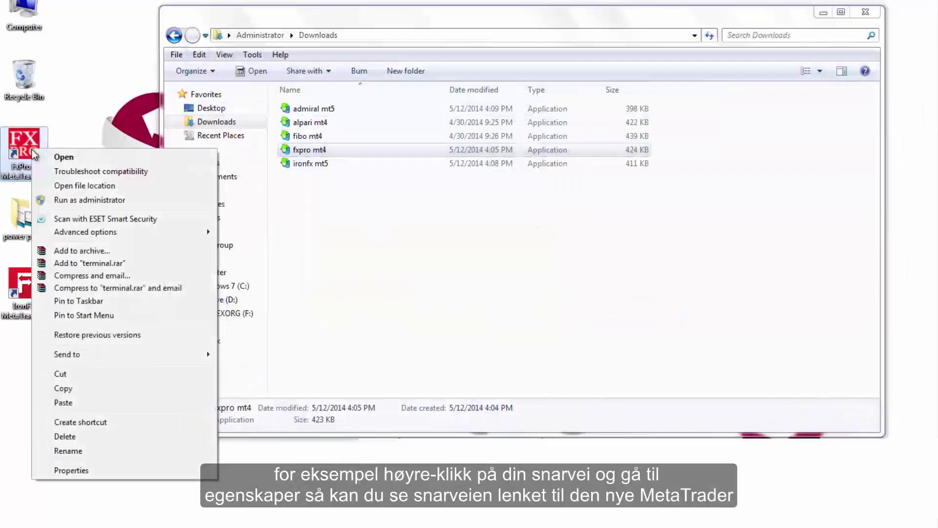
click(60, 471)
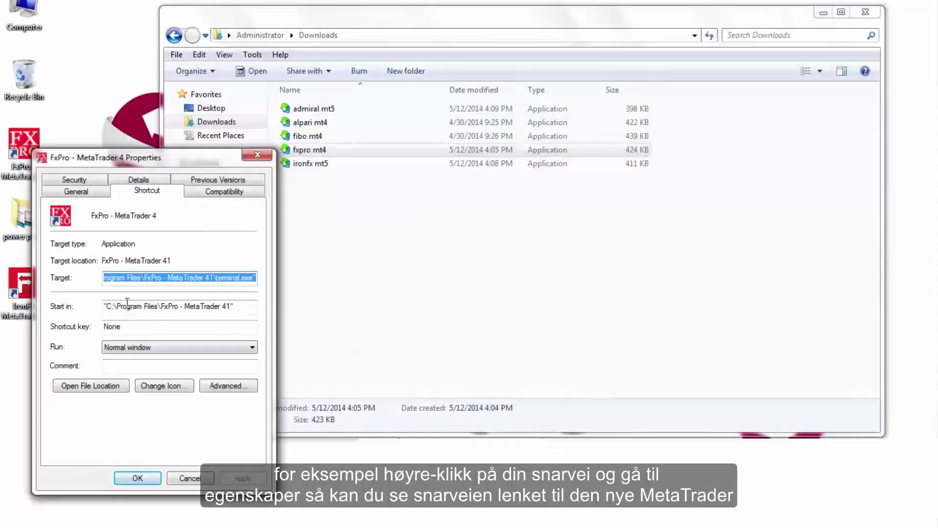
drag(96, 157, 268, 76)
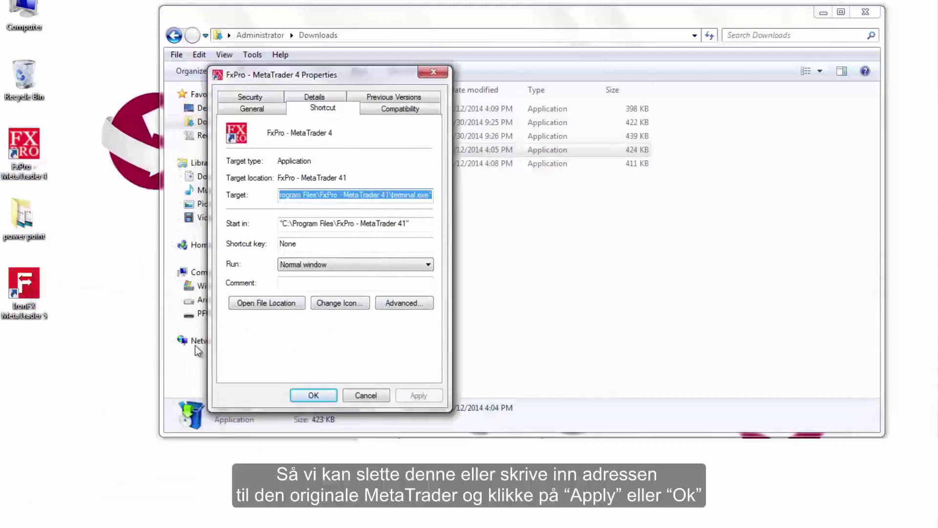
click(388, 193)
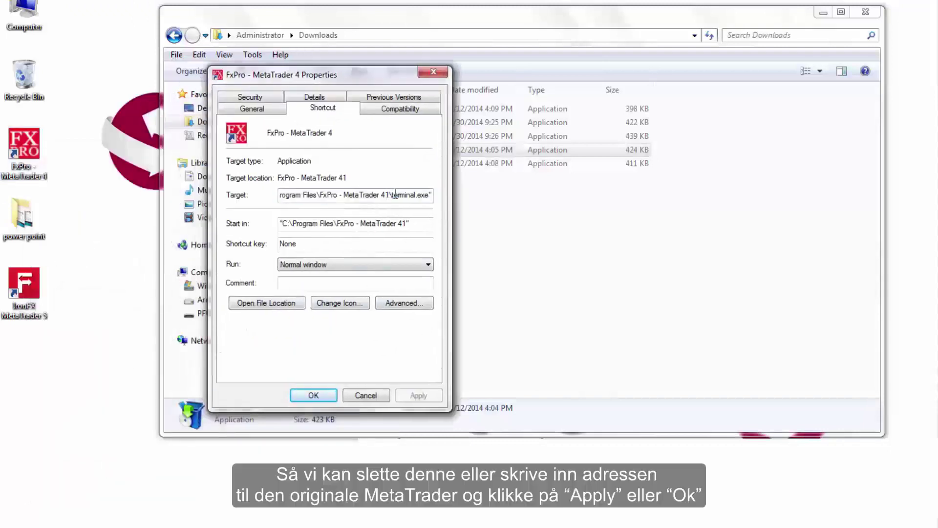
key(BackSpace)
click(406, 224)
key(BackSpace)
click(413, 396)
click(315, 396)
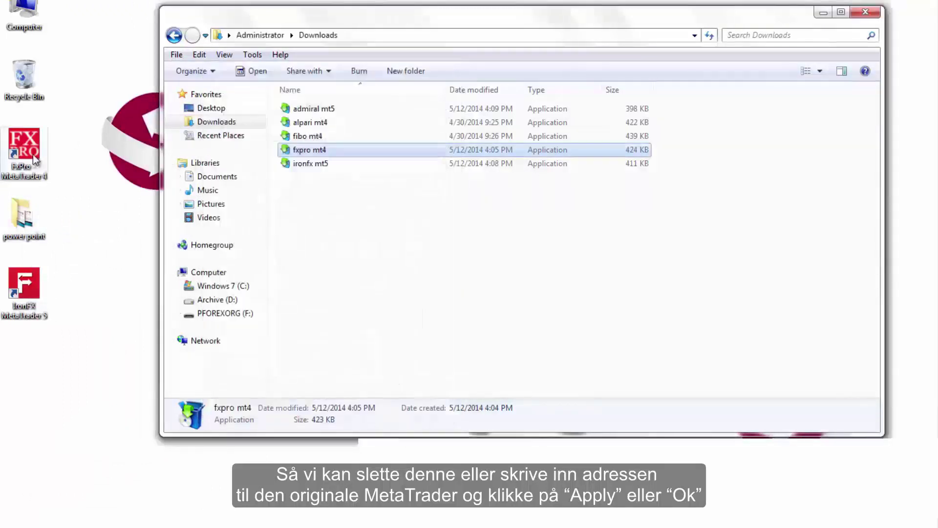
Reopen the shortcut's properties to verify the path and open its file location.
right_click(29, 139)
click(73, 460)
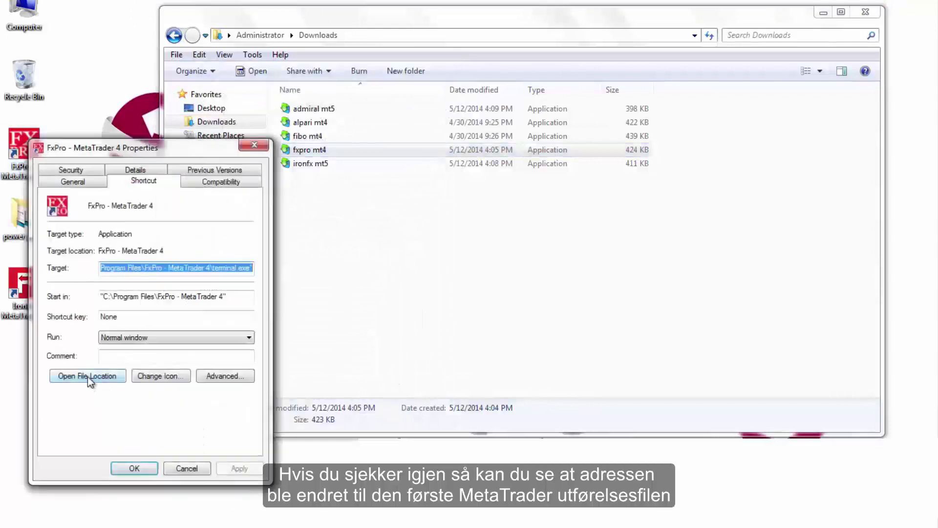
click(87, 377)
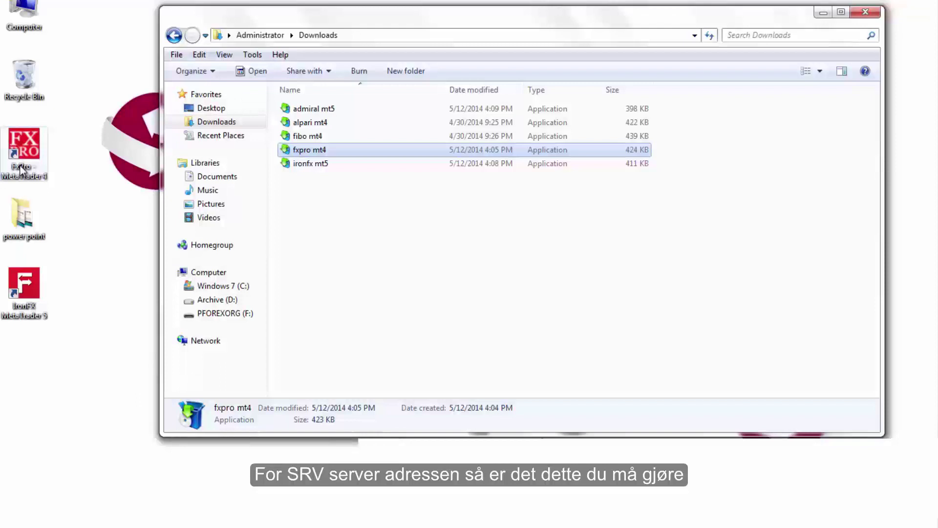
From the shortcut's file location, open FxPro.com-Demo01.srv in the config folder with Notepad.
right_click(21, 169)
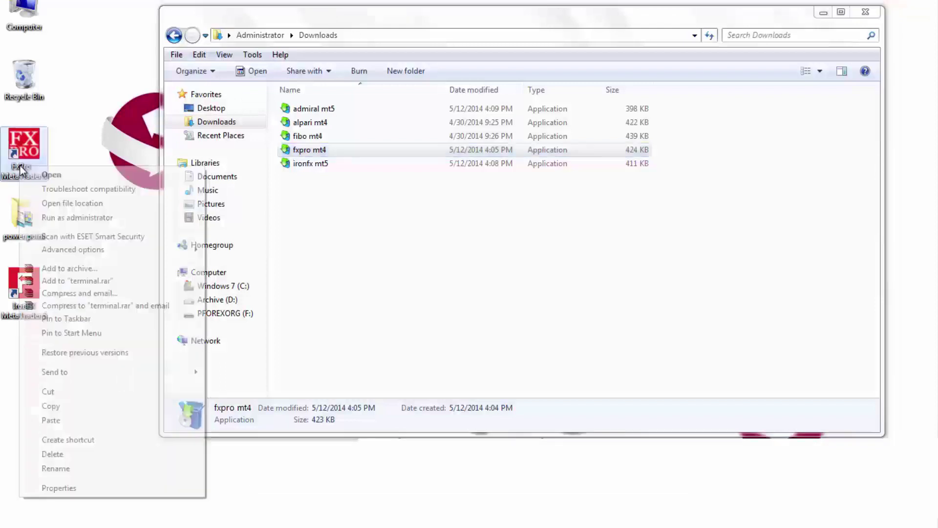
click(60, 487)
click(72, 404)
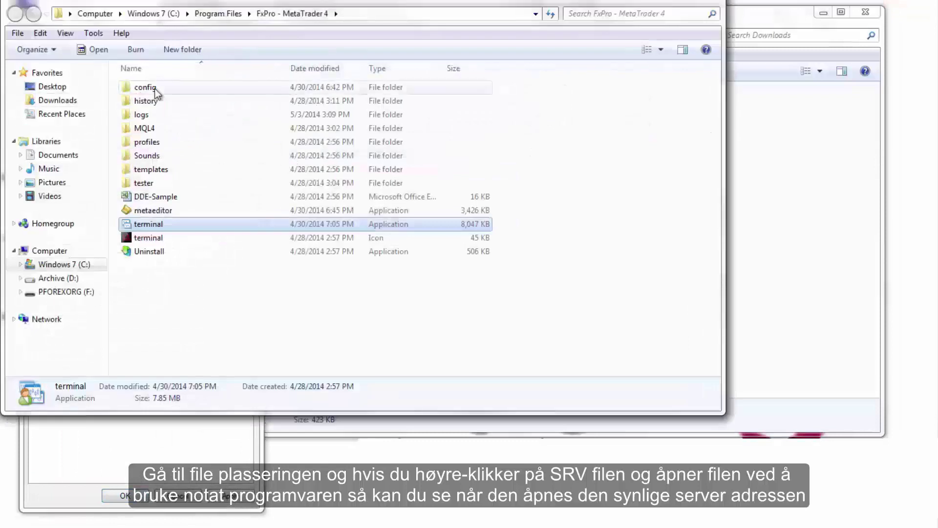
double_click(147, 89)
right_click(181, 197)
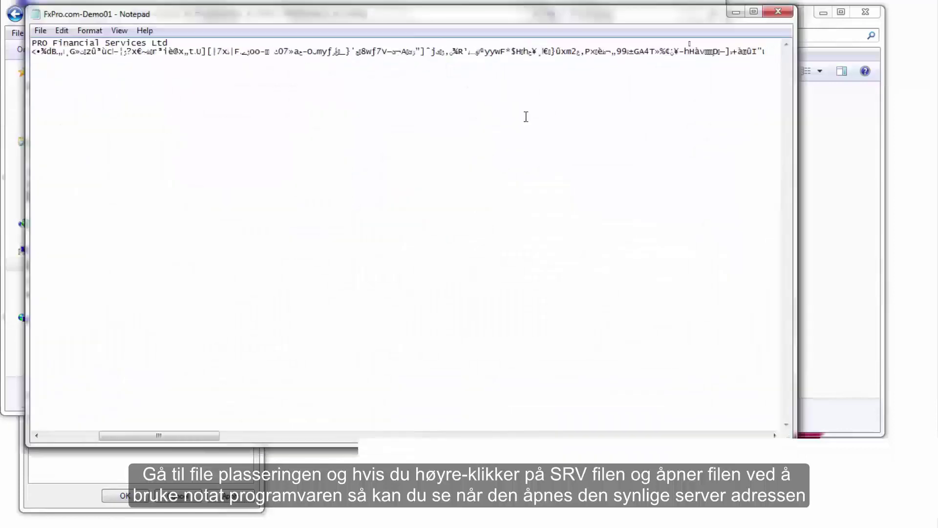
scroll(674, 57, right, 5)
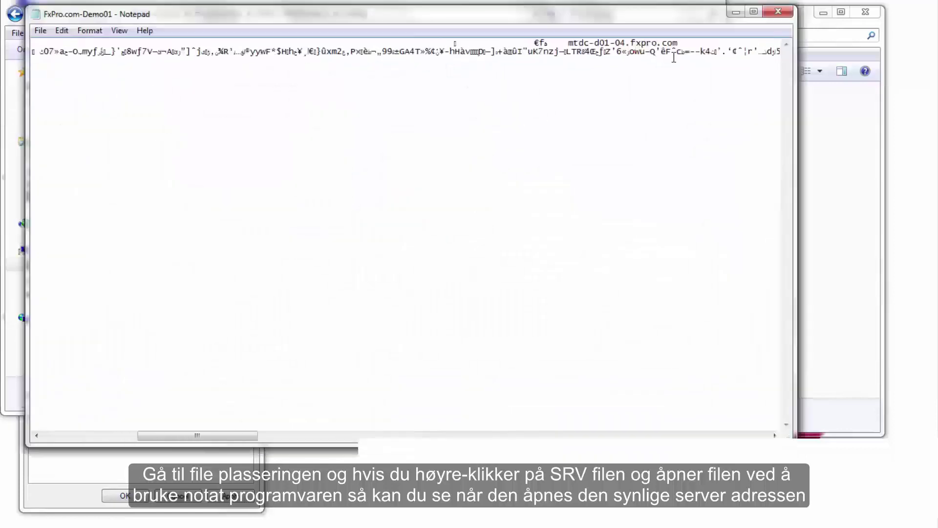
Select the server address mtdc-d01-04.fxpro.com in the Notepad text.
drag(683, 43, 578, 43)
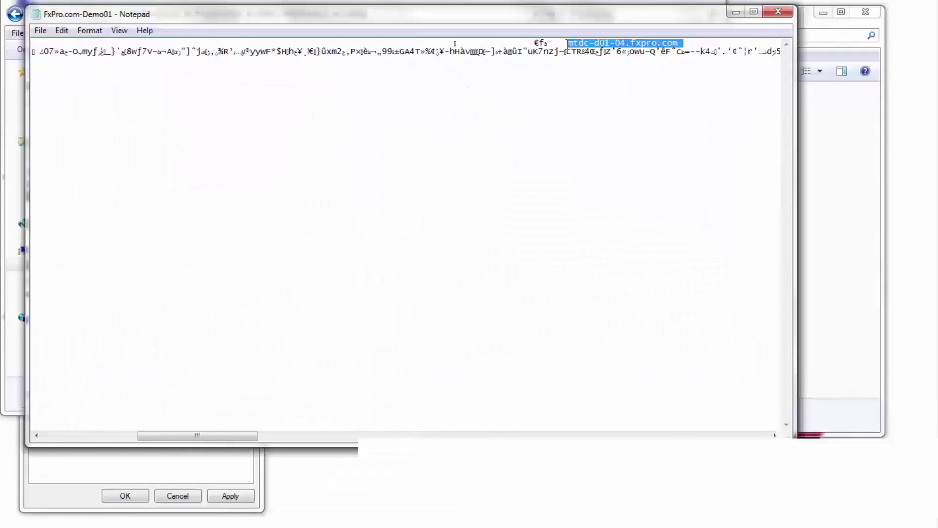
click(566, 44)
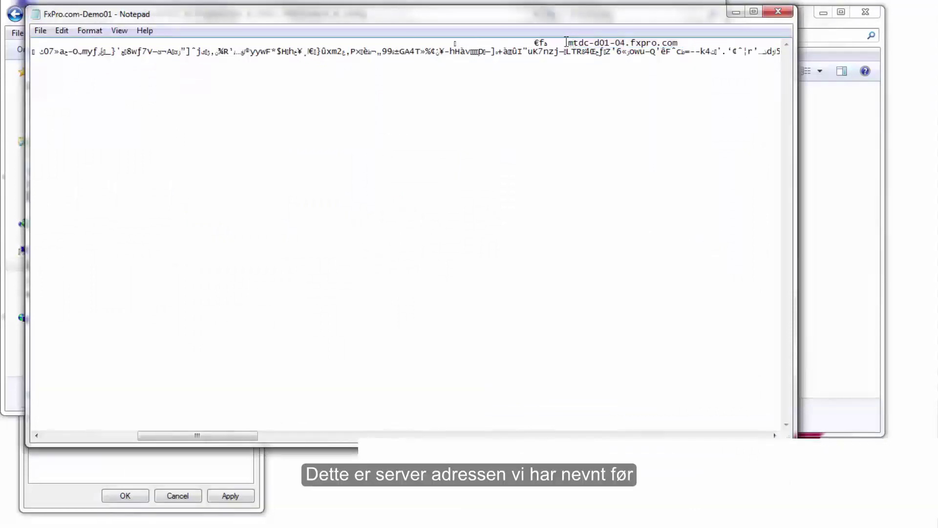
drag(618, 38, 679, 38)
key(ctrl+c)
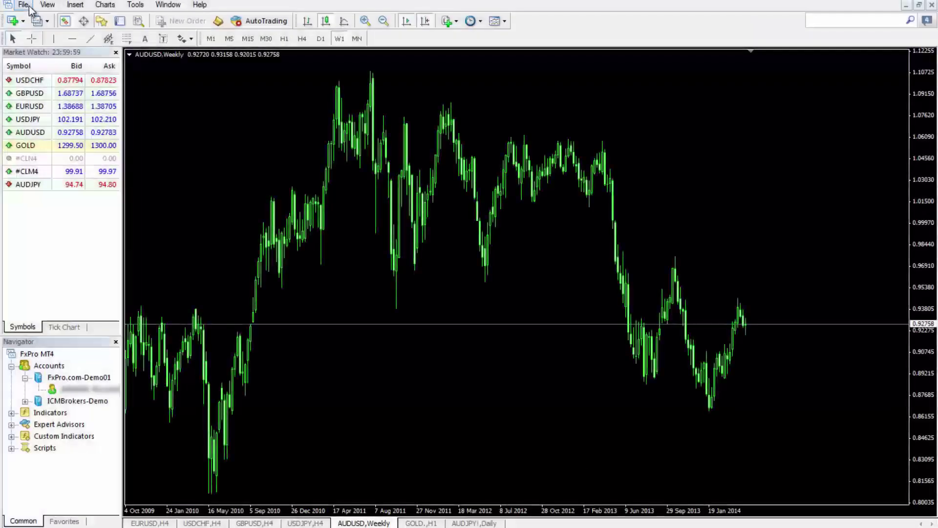
In File > Login, replace the FxPro.com-Demo01 server with the pasted mtdc-d01-04.fxpro.com.
click(29, 6)
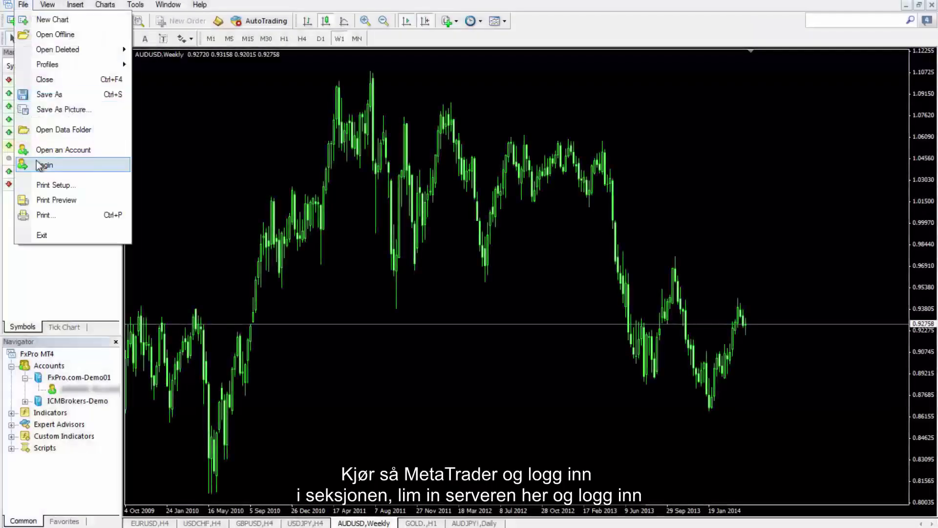
click(44, 165)
drag(286, 193, 179, 194)
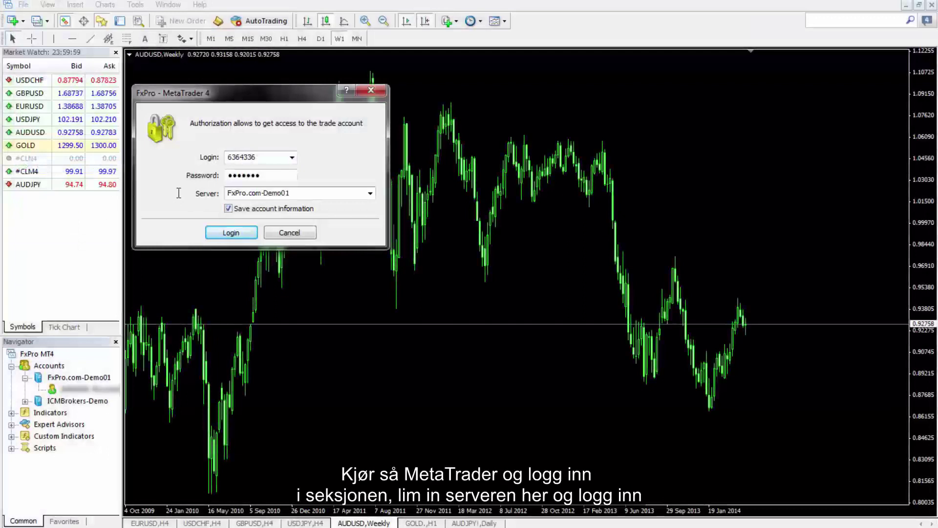
right_click(235, 195)
click(259, 234)
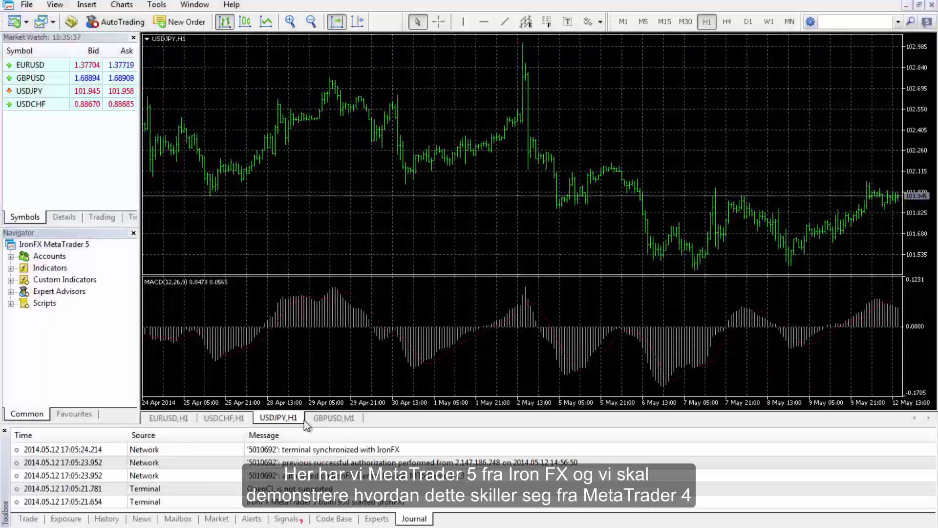
On the GBPUSD,M1 chart, place a 0.10-lot sell order.
click(333, 418)
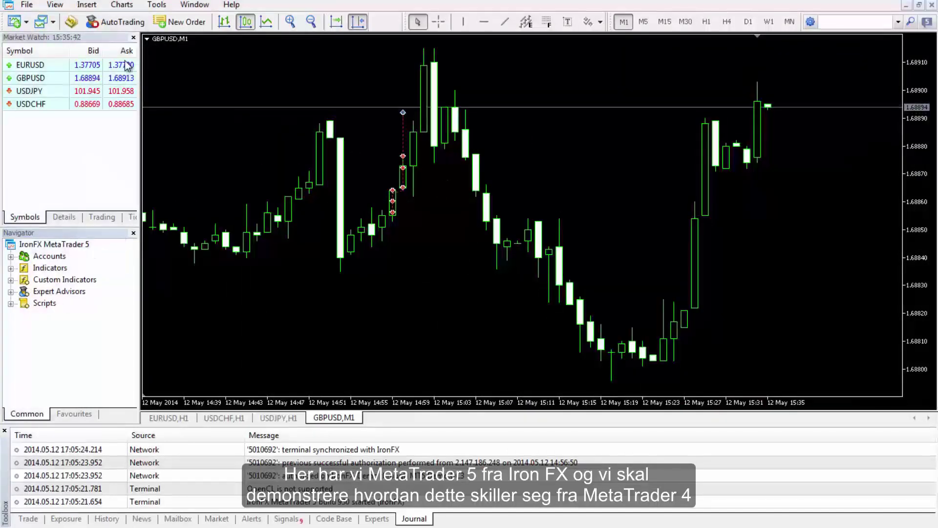
click(179, 22)
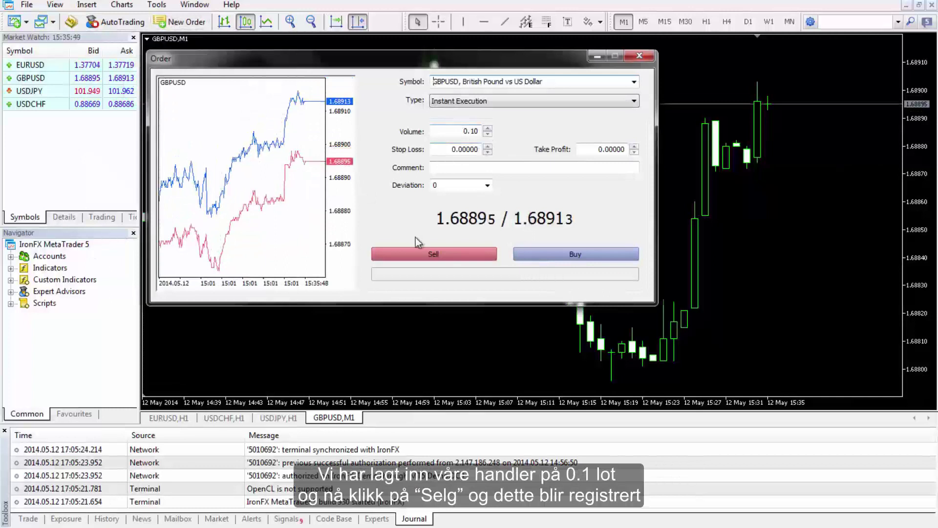
click(425, 251)
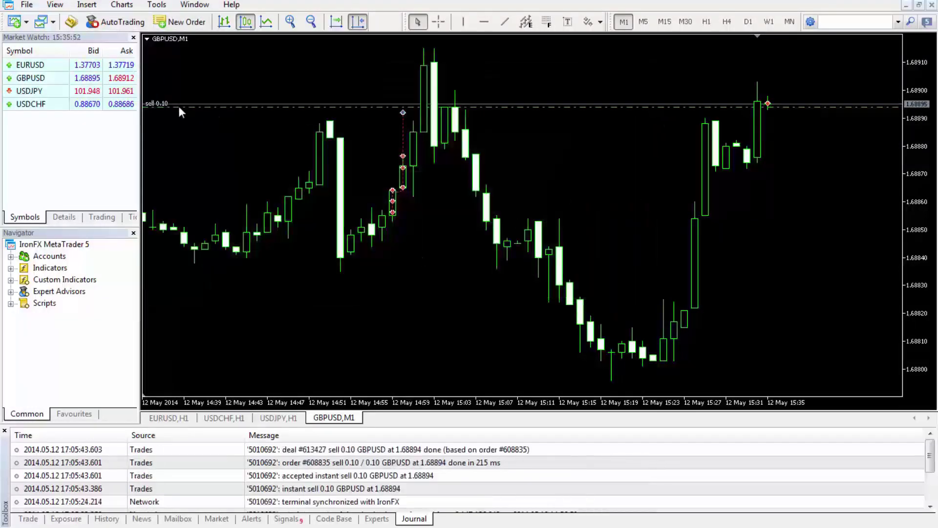
Sell another 0.20 lots of GBPUSD and show the open trades list.
click(181, 21)
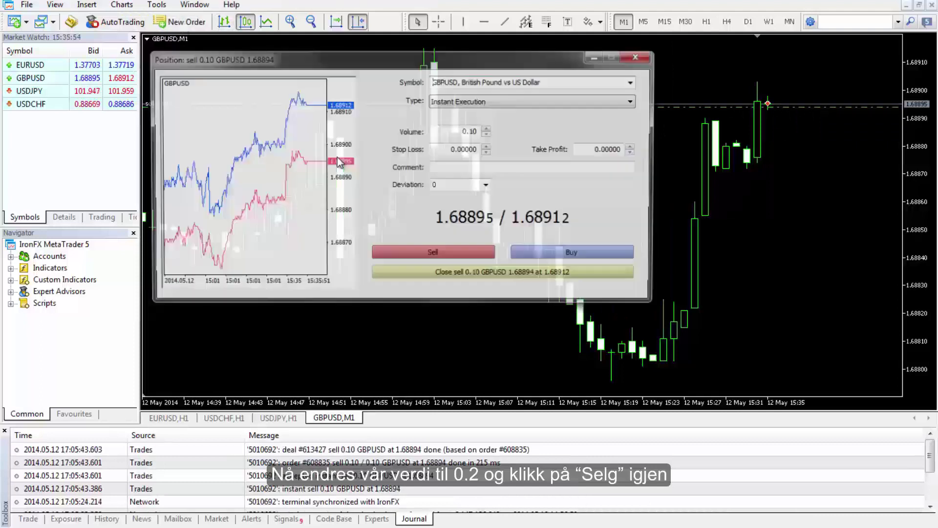
click(487, 128)
click(404, 252)
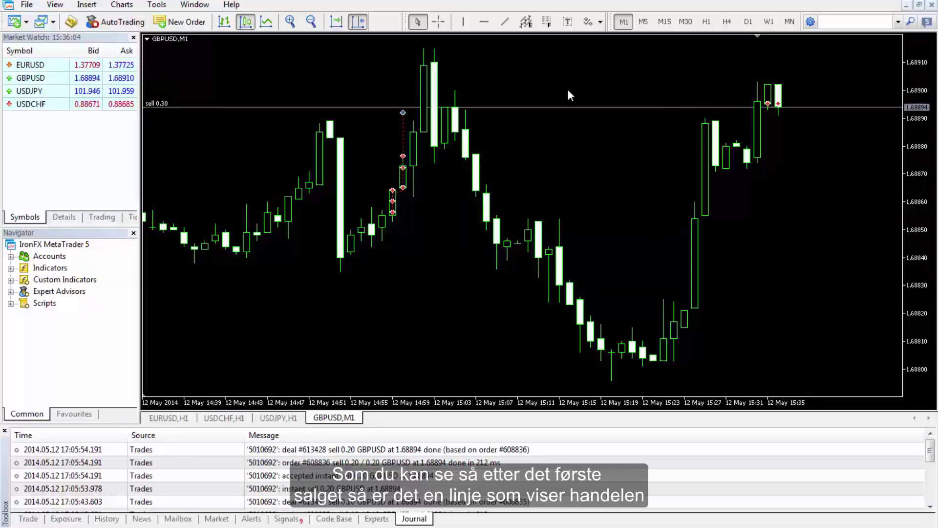
click(37, 520)
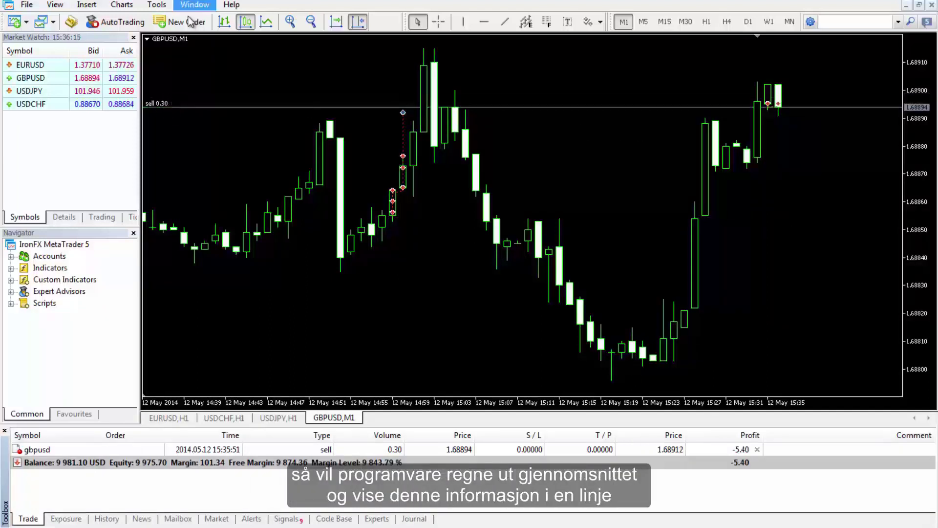
Add a 0.50-lot GBPUSD sell to the existing short position.
click(169, 23)
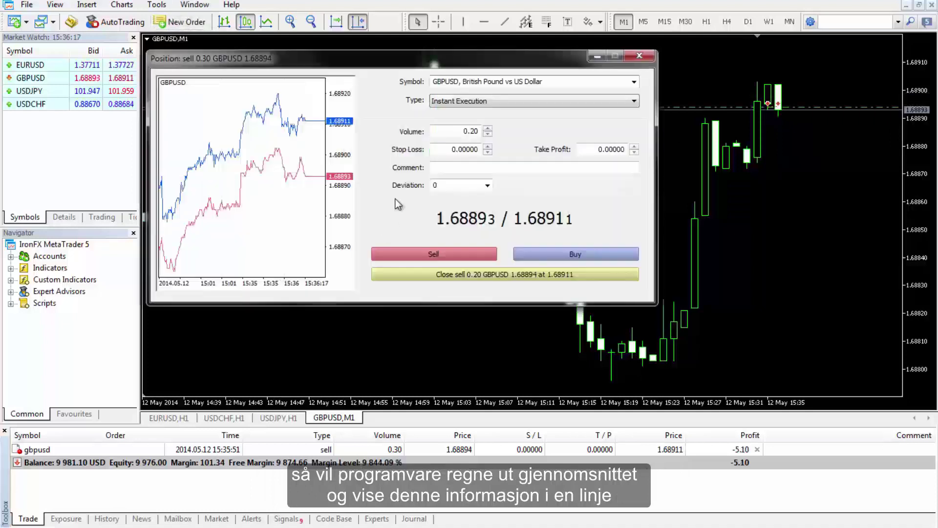
drag(470, 130, 488, 126)
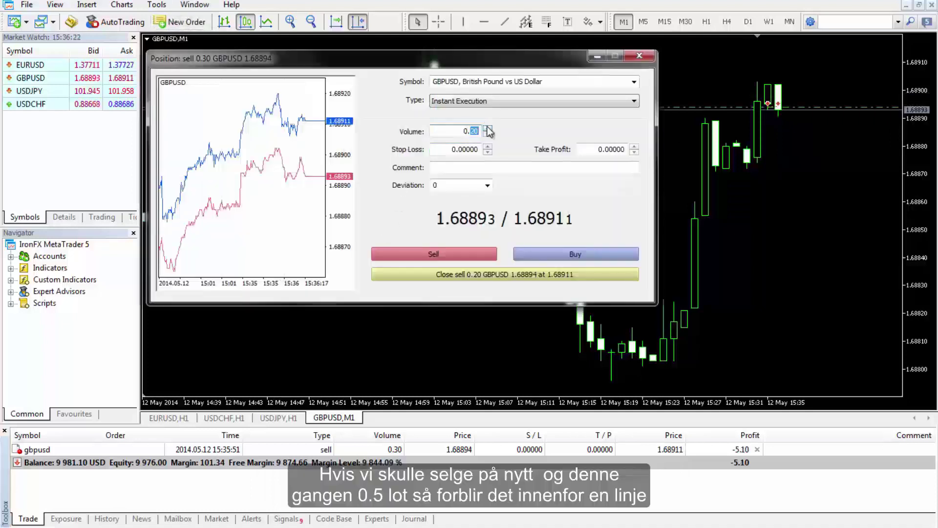
text(5)
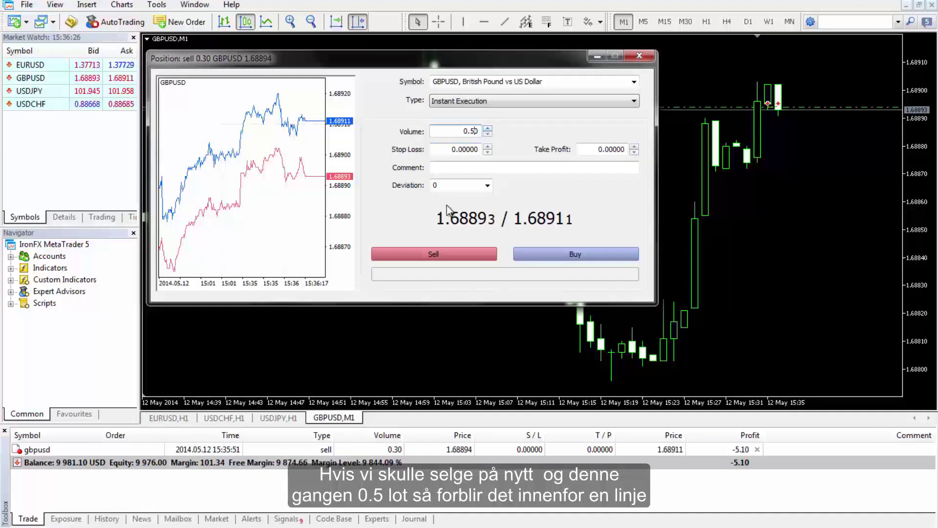
text(0)
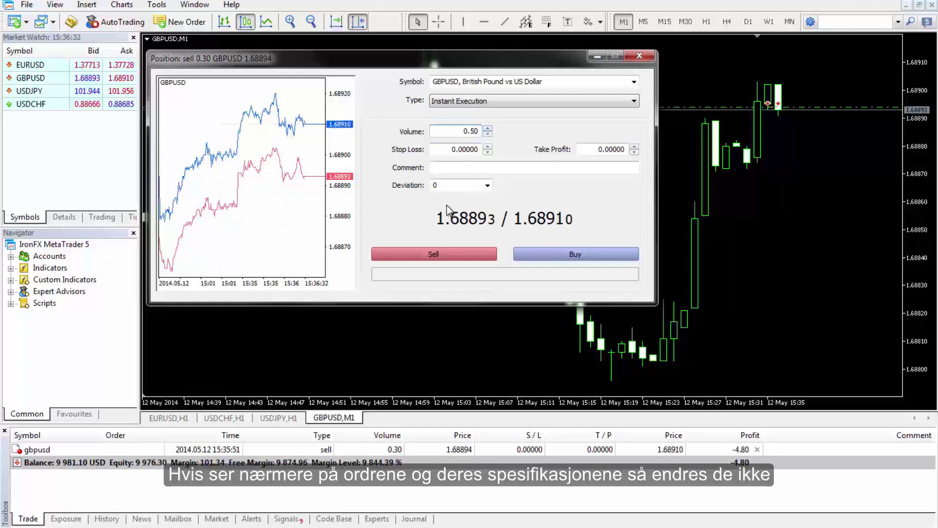
click(442, 253)
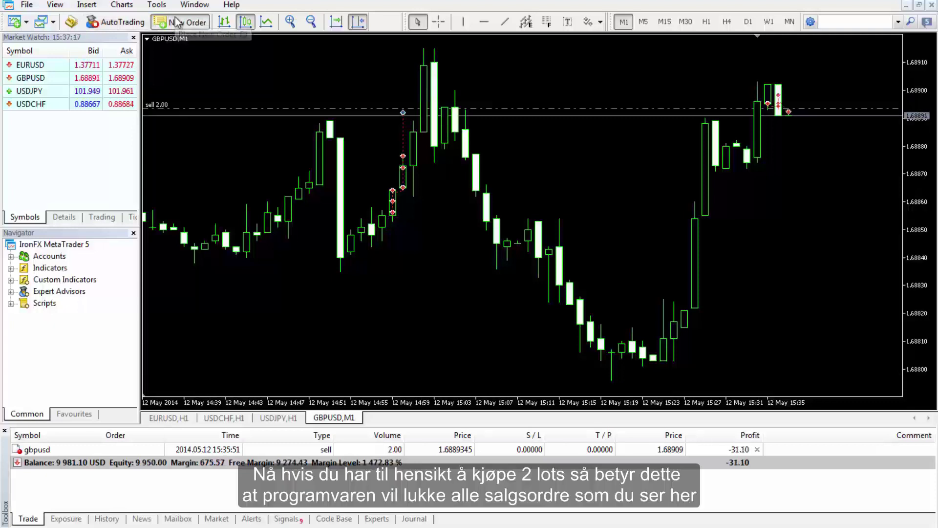
Buy 2.00 lots of GBPUSD to close the whole sell position.
click(176, 21)
double_click(470, 131)
text(2.00)
click(531, 254)
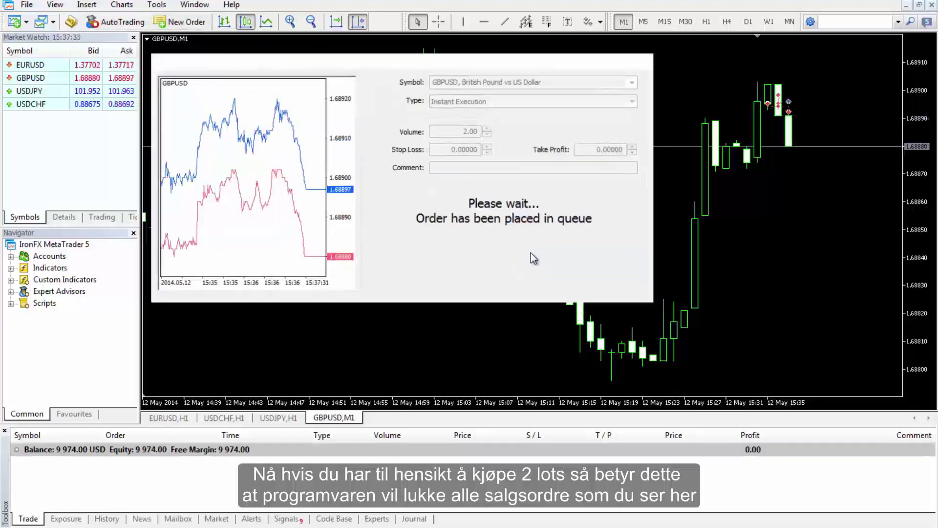